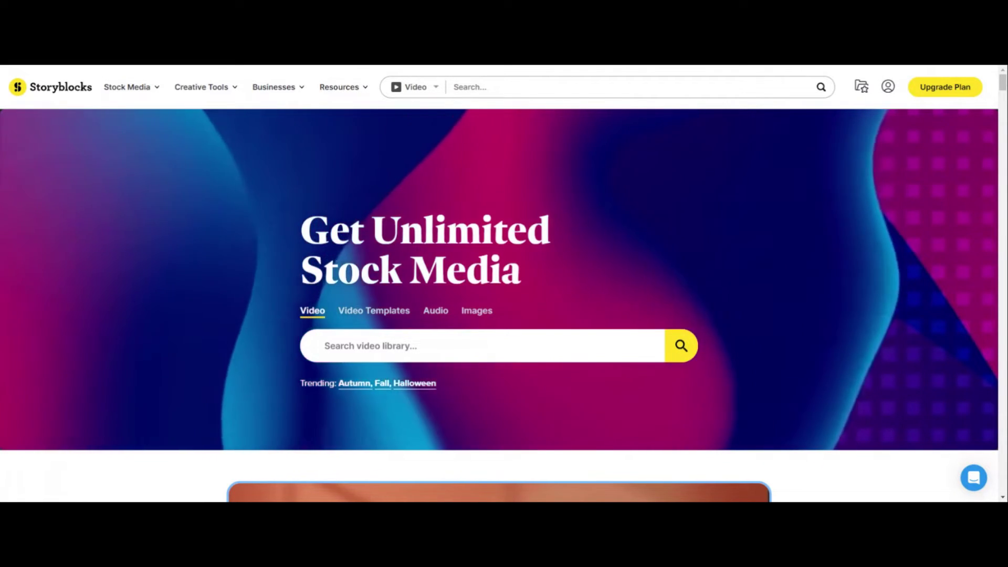
# Step: Search the Storyblocks video library for 'dancing' clips
pyautogui.click(467, 334)
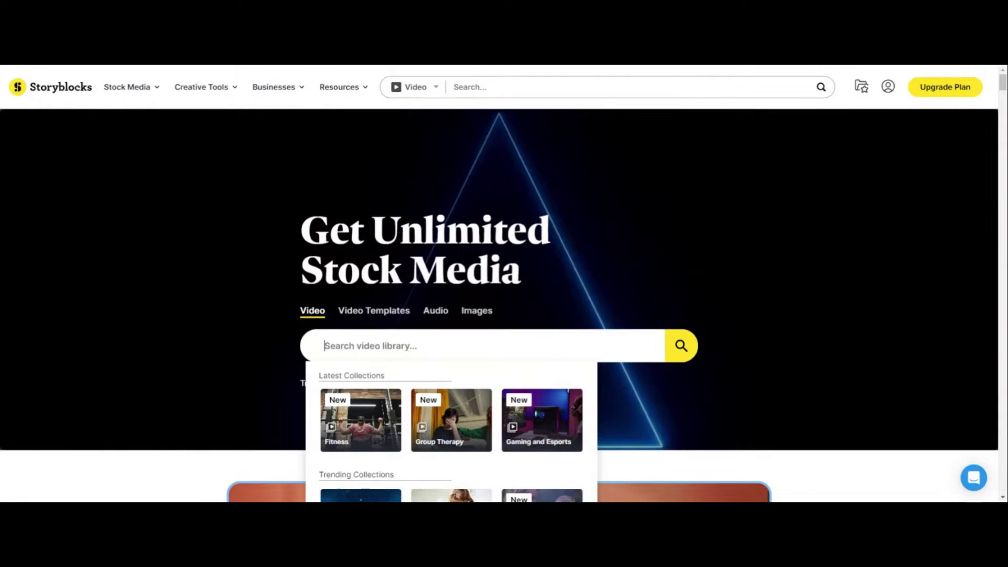
pyautogui.write('dancing')
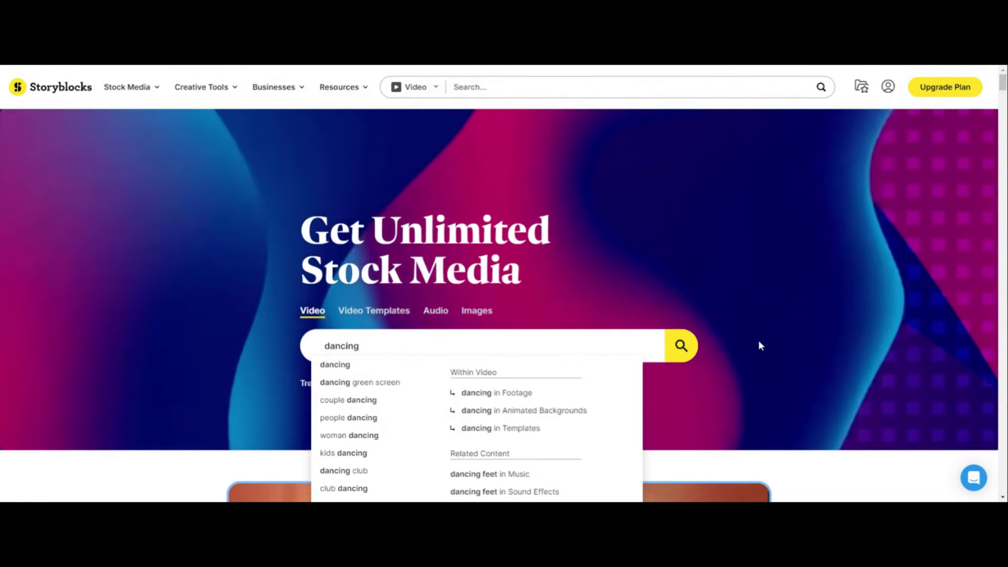
pyautogui.click(694, 351)
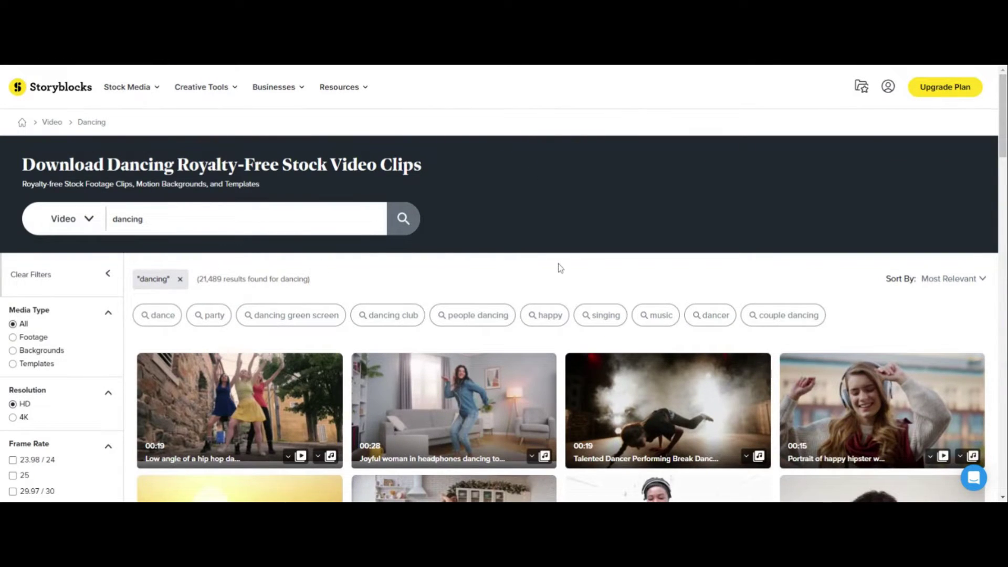
pyautogui.scroll(-2, 560, 268)
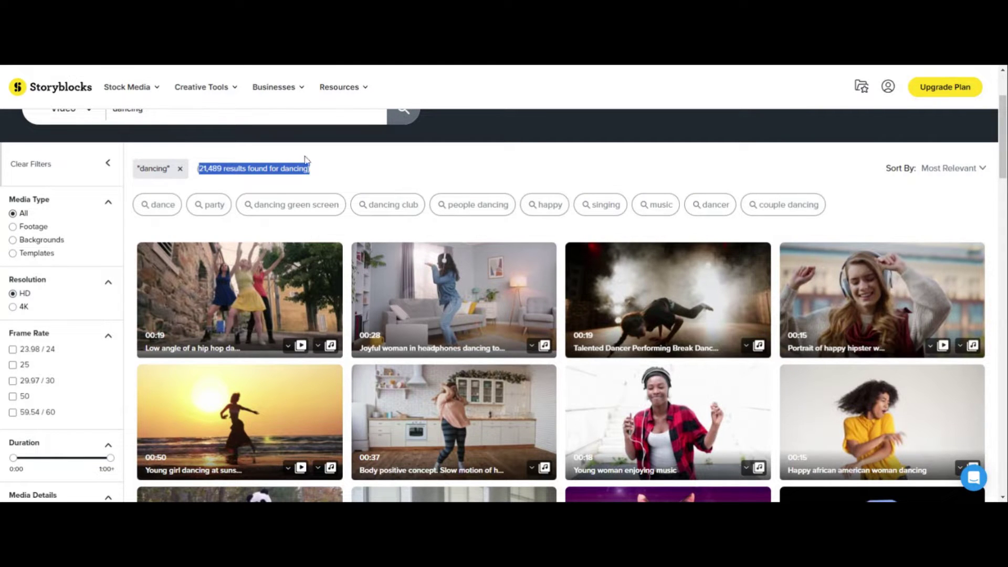
pyautogui.scroll(-2, 374, 186)
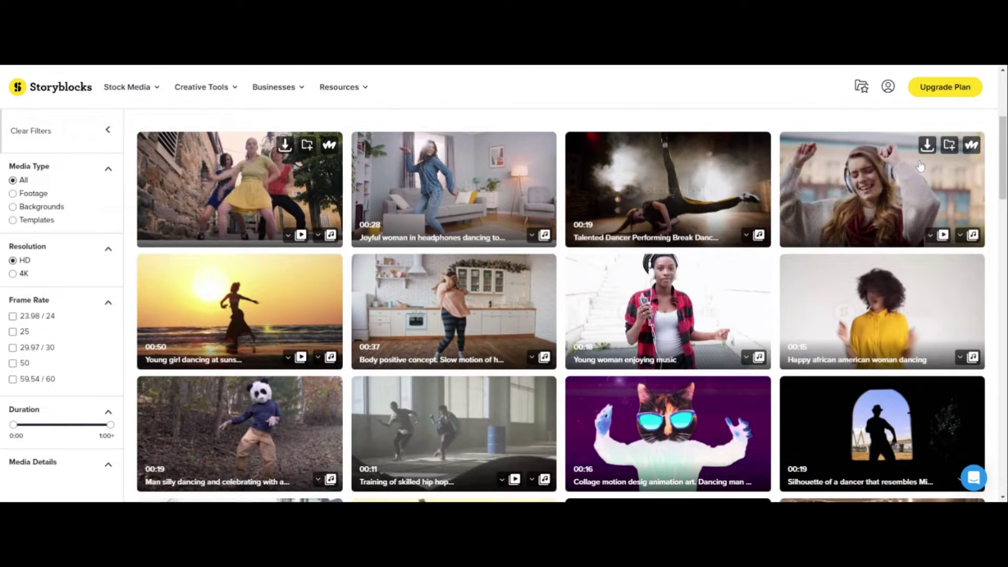
pyautogui.scroll(3, 372, 231)
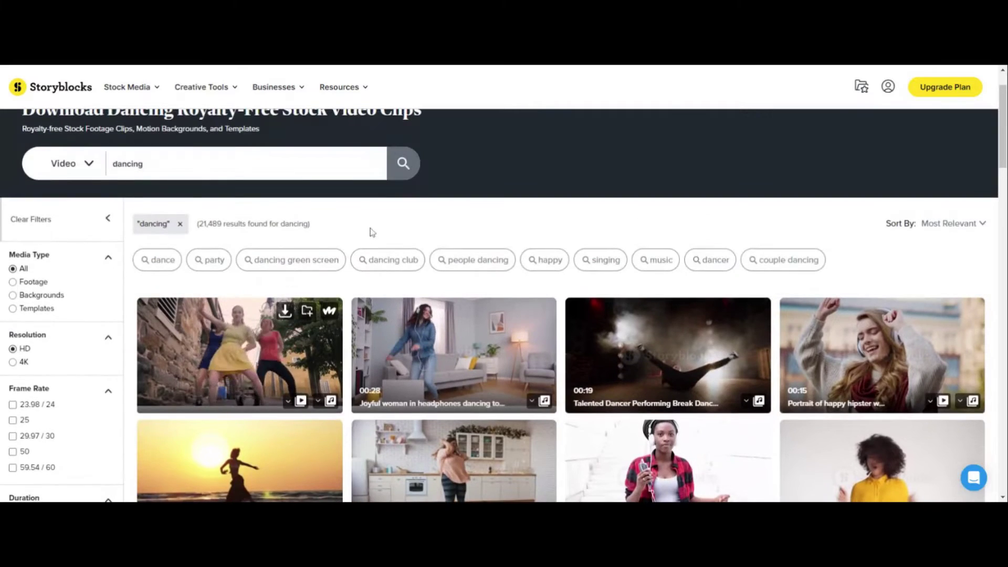
pyautogui.scroll(-1, 56, 310)
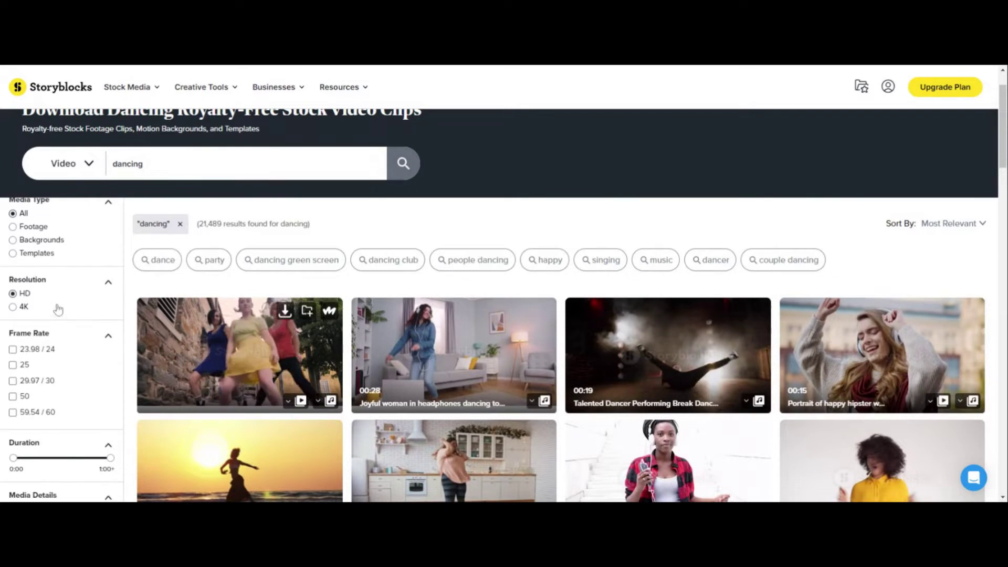
# Step: Filter the dancing results to 4K resolution only, narrowing them to 14,443 clips
pyautogui.click(13, 308)
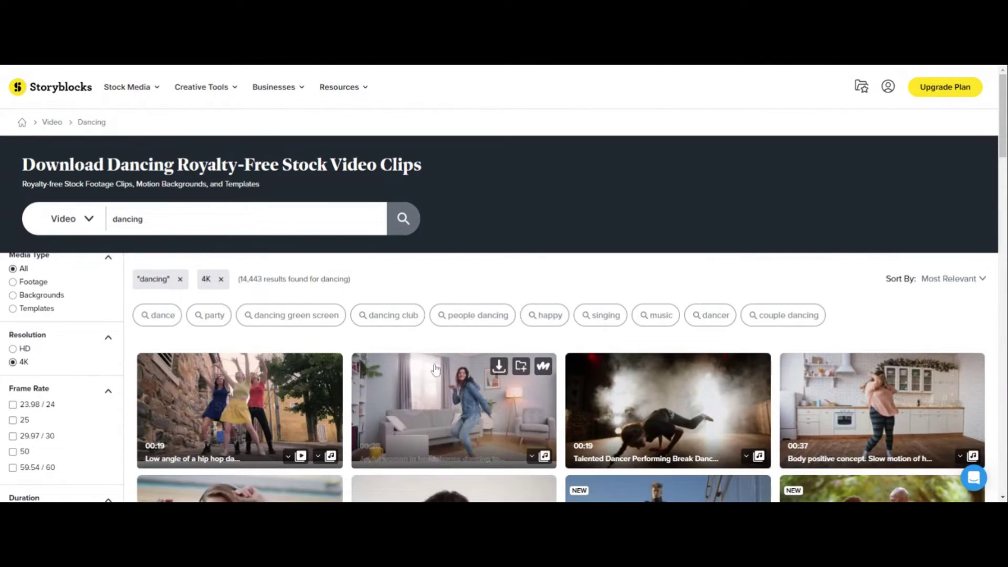
pyautogui.scroll(-3, 414, 371)
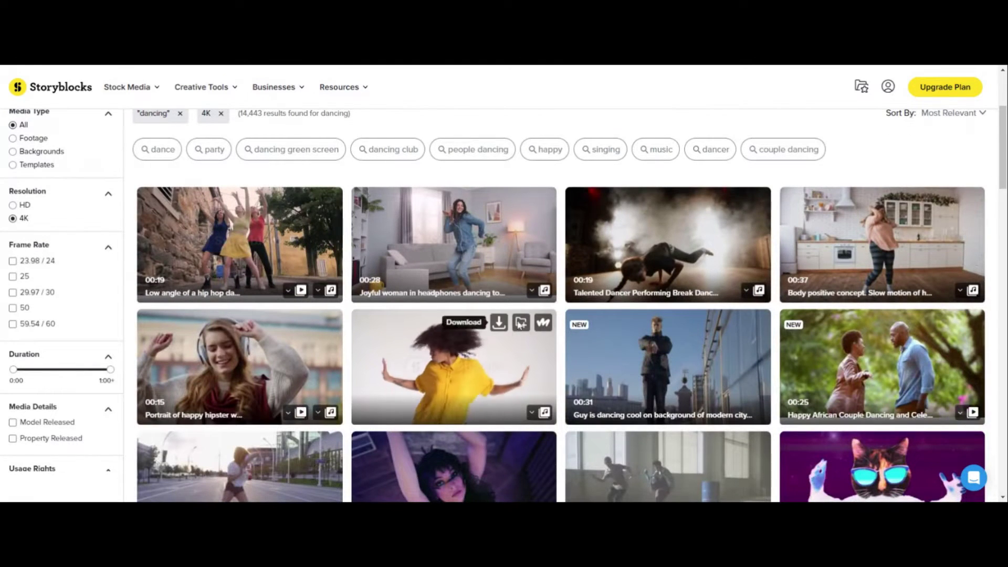
pyautogui.scroll(-3, 647, 344)
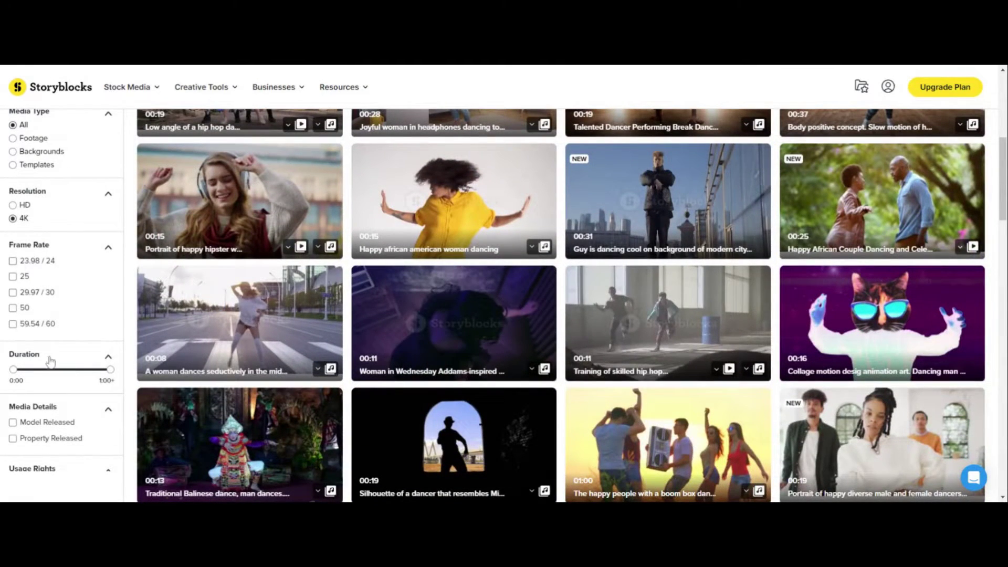
pyautogui.scroll(-2, 50, 360)
pyautogui.scroll(-2, 57, 358)
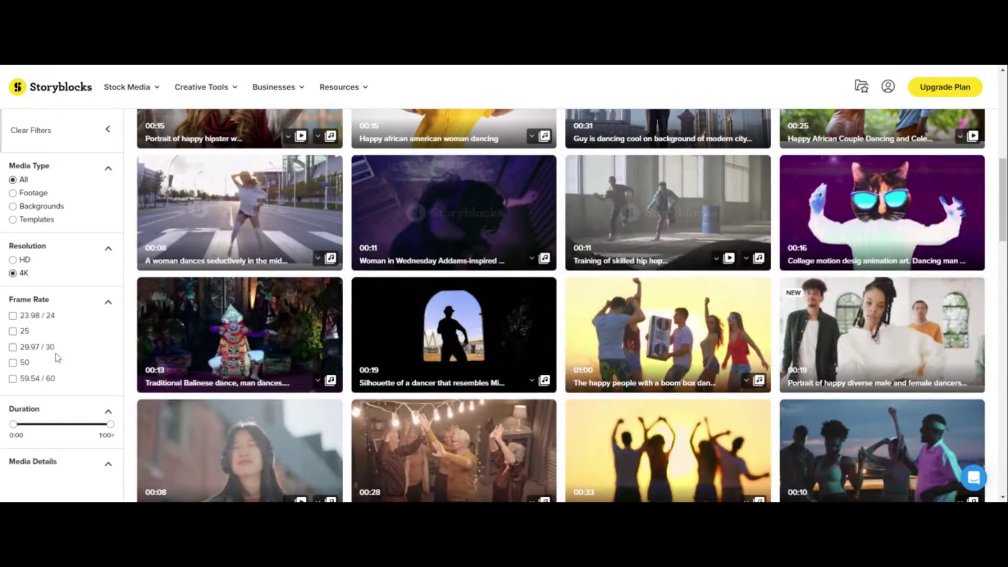
pyautogui.scroll(5, 373, 285)
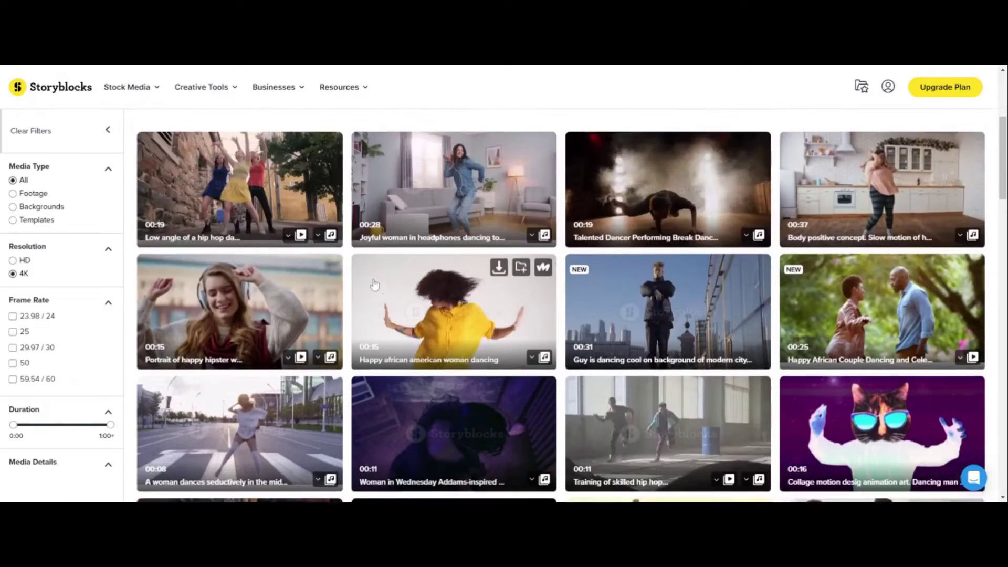
pyautogui.scroll(2, 375, 284)
pyautogui.click(89, 220)
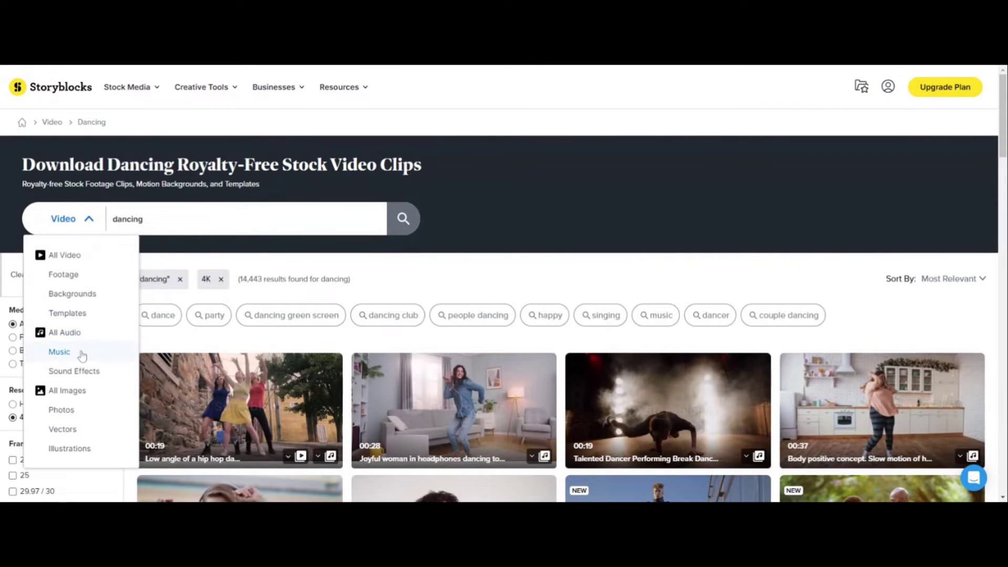
# Step: Close the media-type dropdown, keeping the 14,443 4K dancing results in view
pyautogui.click(612, 232)
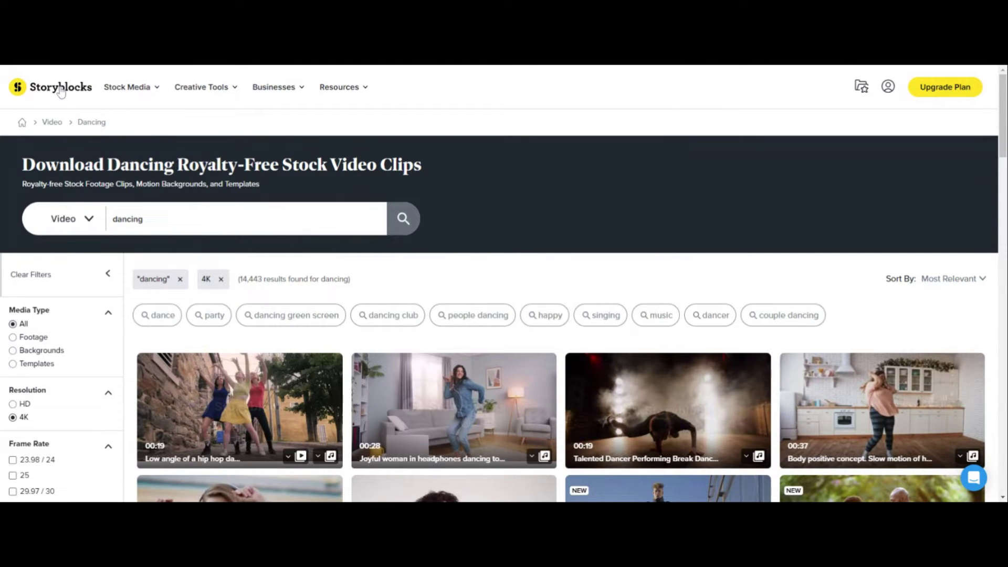
# Step: Go from the Storyblocks homepage to the Maker video editor through Creative Tools
pyautogui.click(68, 67)
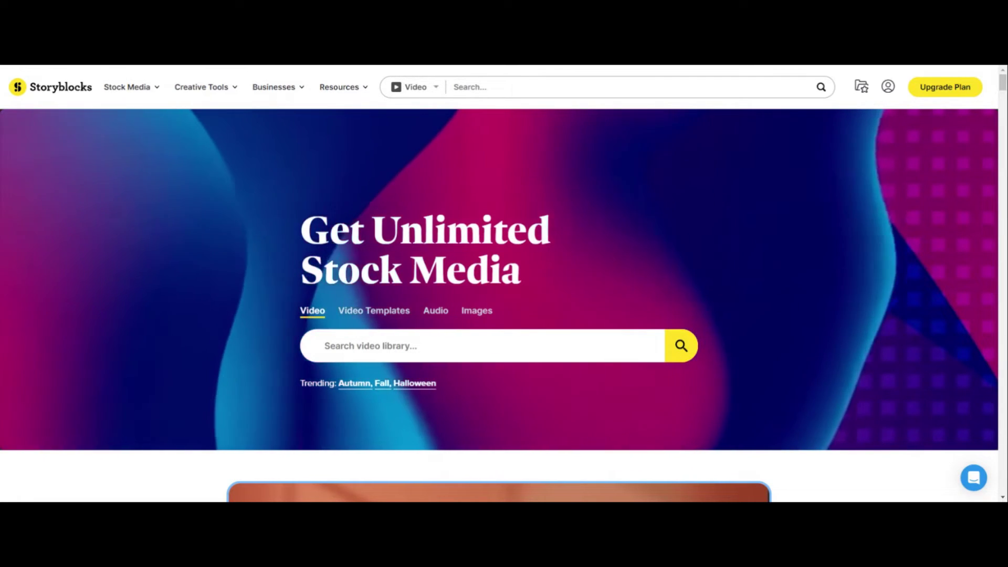
pyautogui.moveTo(206, 92)
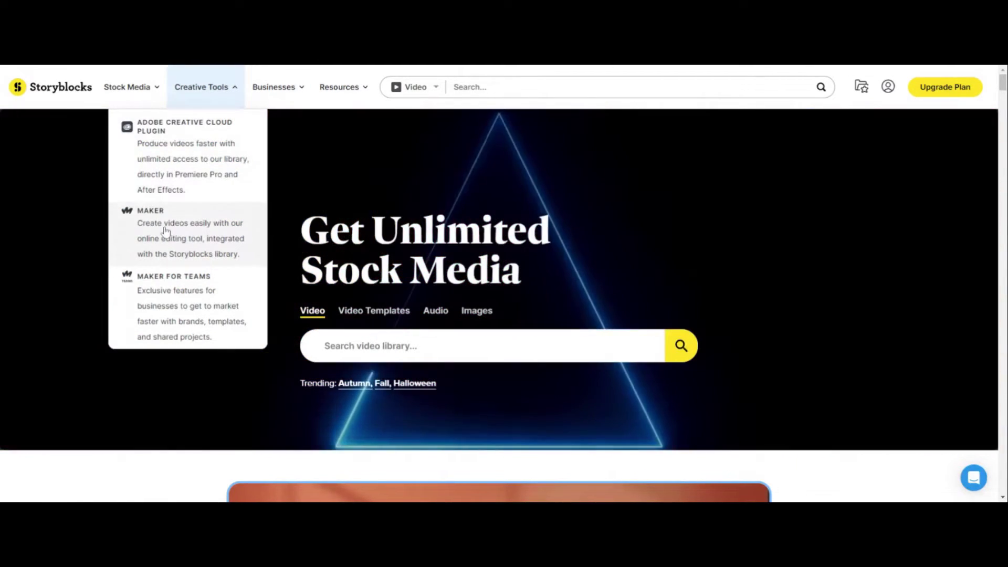
pyautogui.click(165, 231)
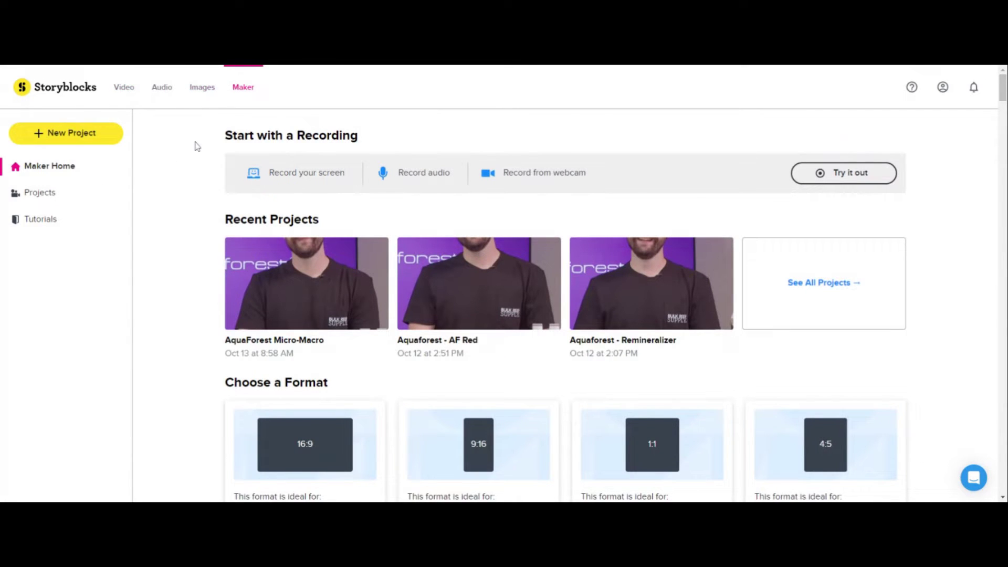
# Step: Create a new Untitled Project in Maker with an empty timeline
pyautogui.click(76, 135)
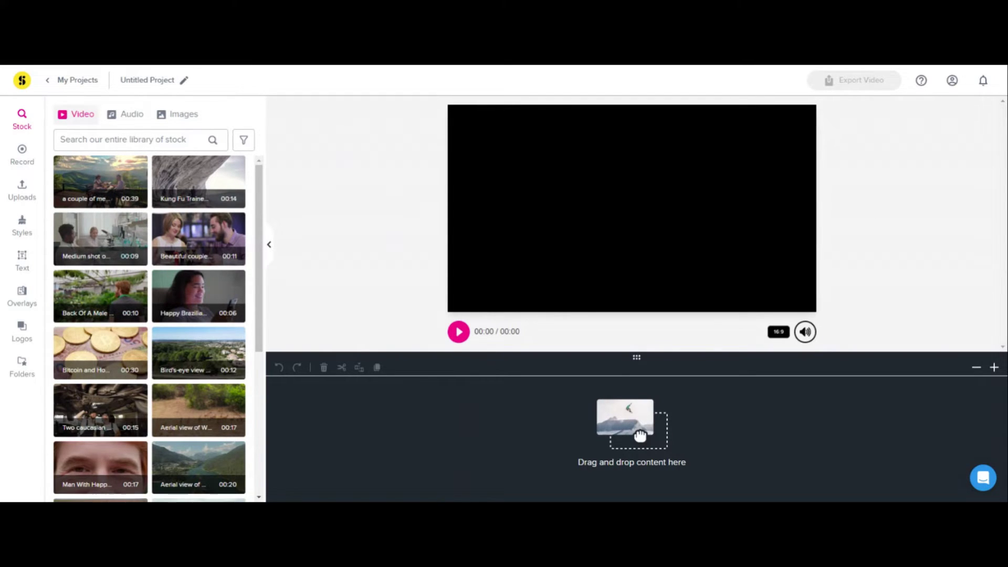
# Step: Search Maker's stock video panel for 'dancing' clips
pyautogui.click(126, 139)
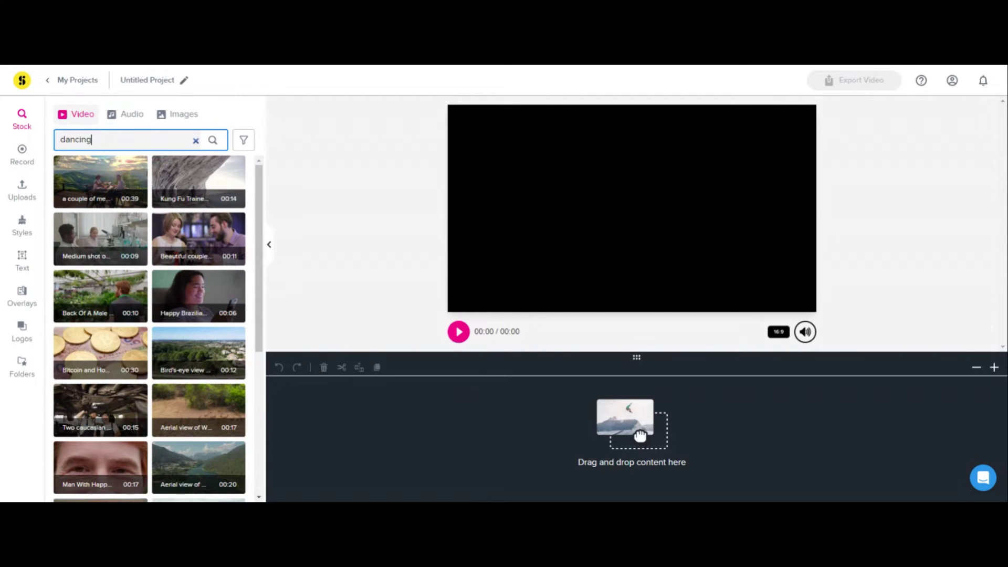
pyautogui.press('Return')
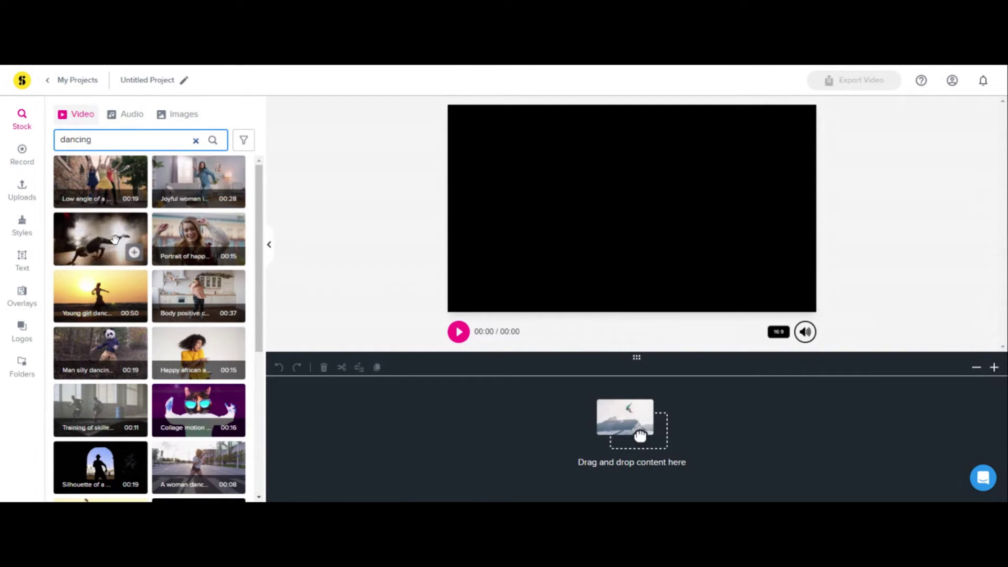
# Step: Preview the 'Talented Dance…' clip, trim it to 3 seconds starting near 1.7 s, and add it
pyautogui.click(134, 254)
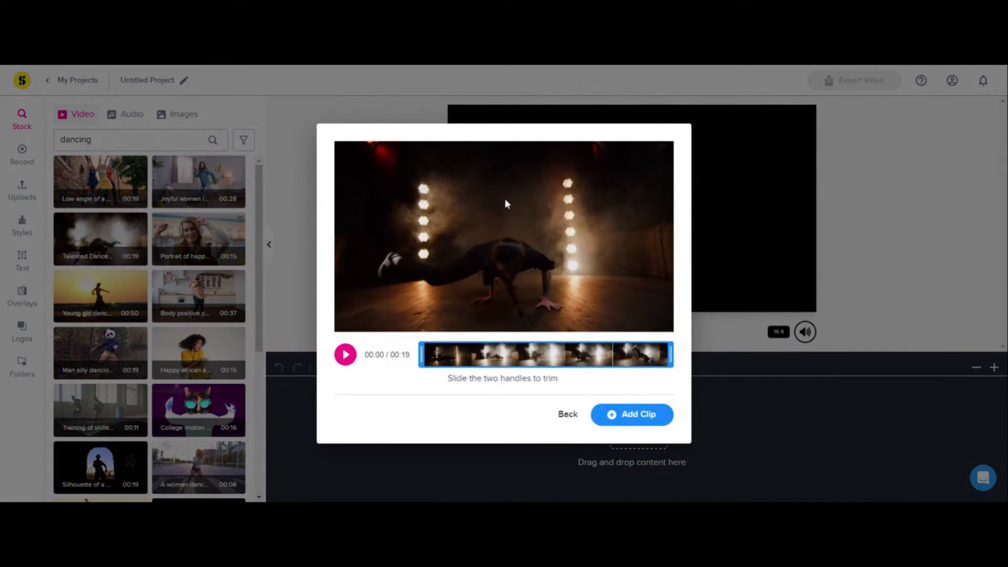
pyautogui.click(356, 358)
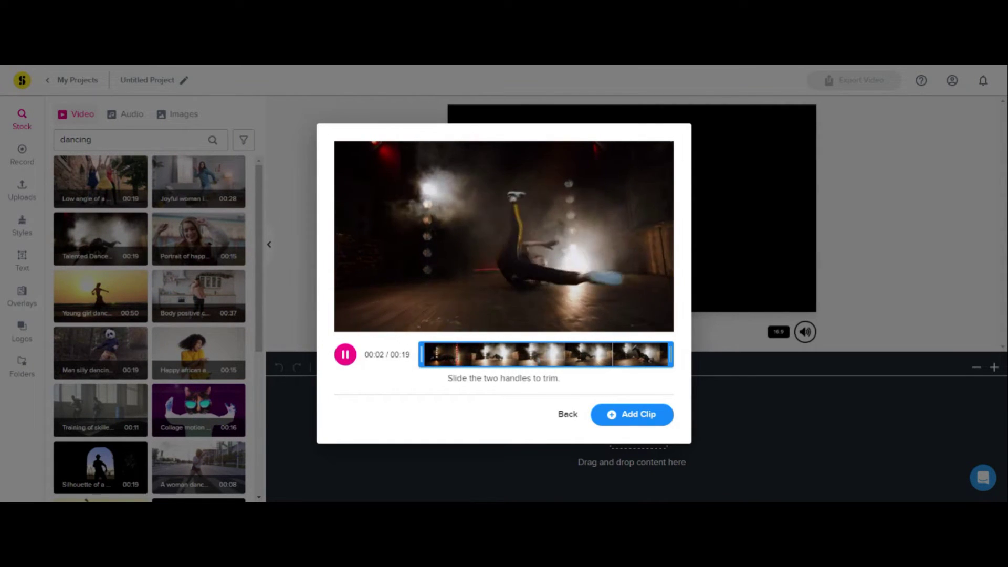
pyautogui.click(345, 355)
pyautogui.moveTo(421, 354)
pyautogui.mouseDown()
pyautogui.moveTo(442, 354)
pyautogui.moveTo(423, 354)
pyautogui.mouseUp()
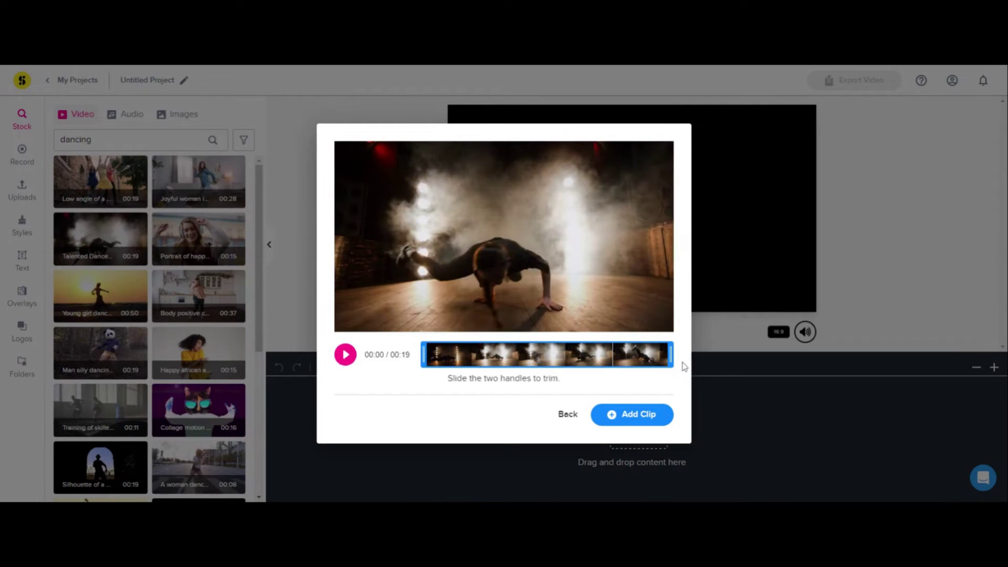
pyautogui.moveTo(671, 355); pyautogui.dragTo(479, 354)
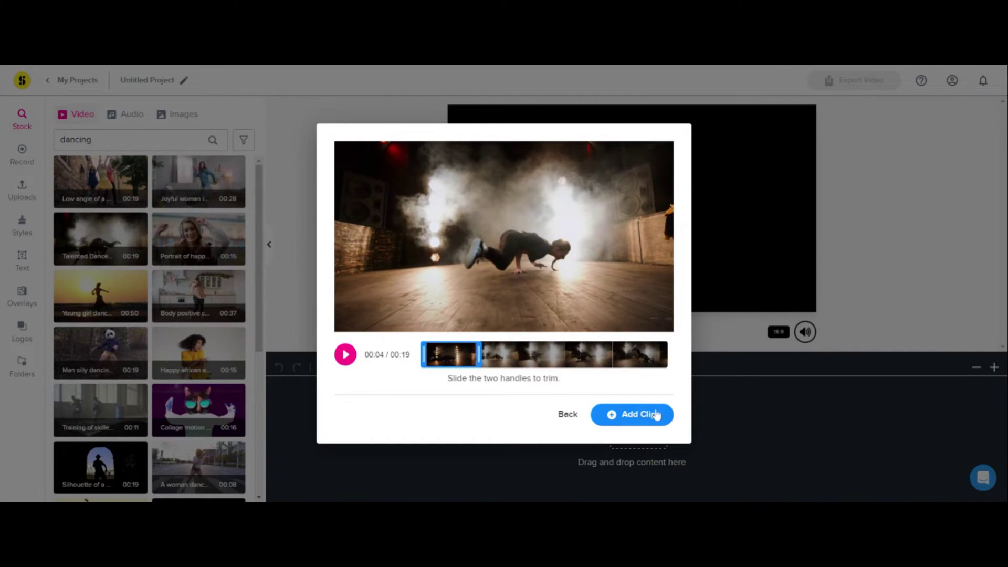
pyautogui.click(639, 415)
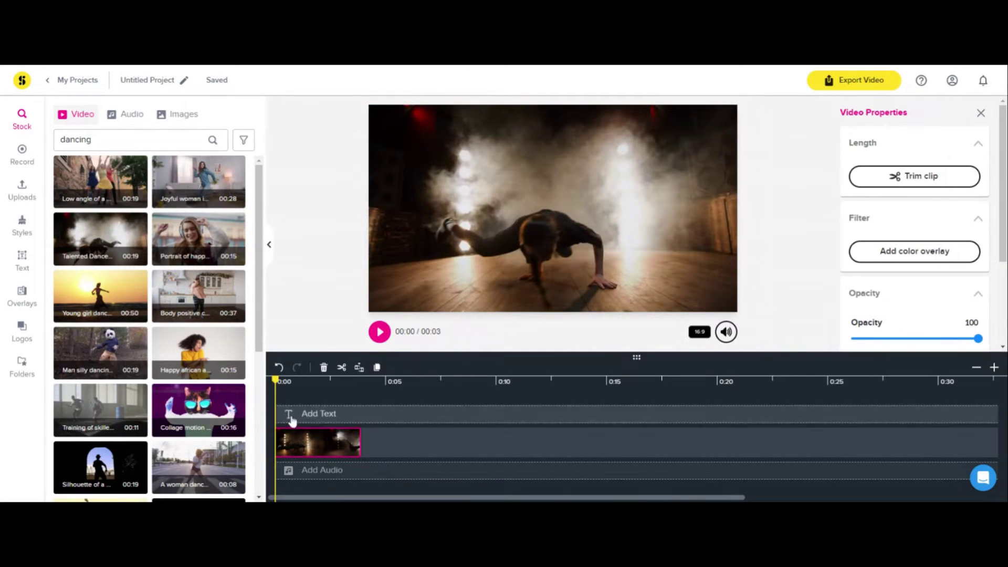
# Step: Replay the video, then place a trimmed 'Joyful woman' clip right after the breakdance clip
pyautogui.click(380, 332)
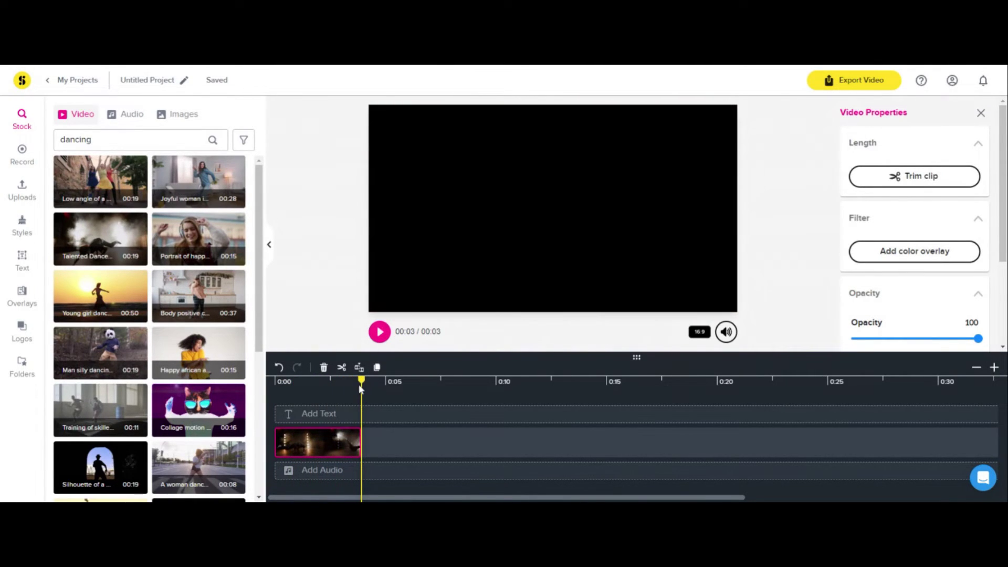
pyautogui.moveTo(359, 379); pyautogui.dragTo(275, 379)
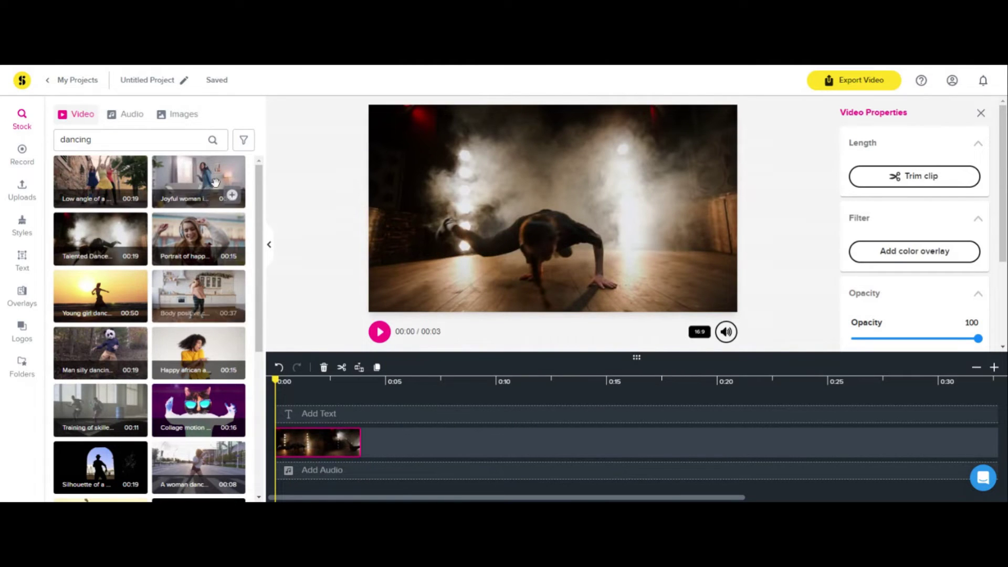
pyautogui.click(232, 196)
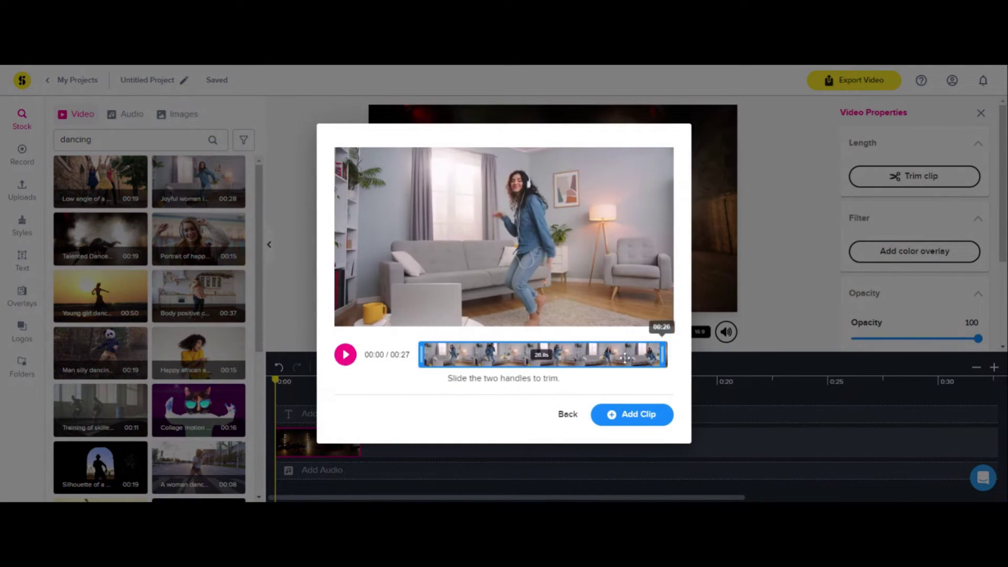
pyautogui.moveTo(662, 355); pyautogui.dragTo(459, 354)
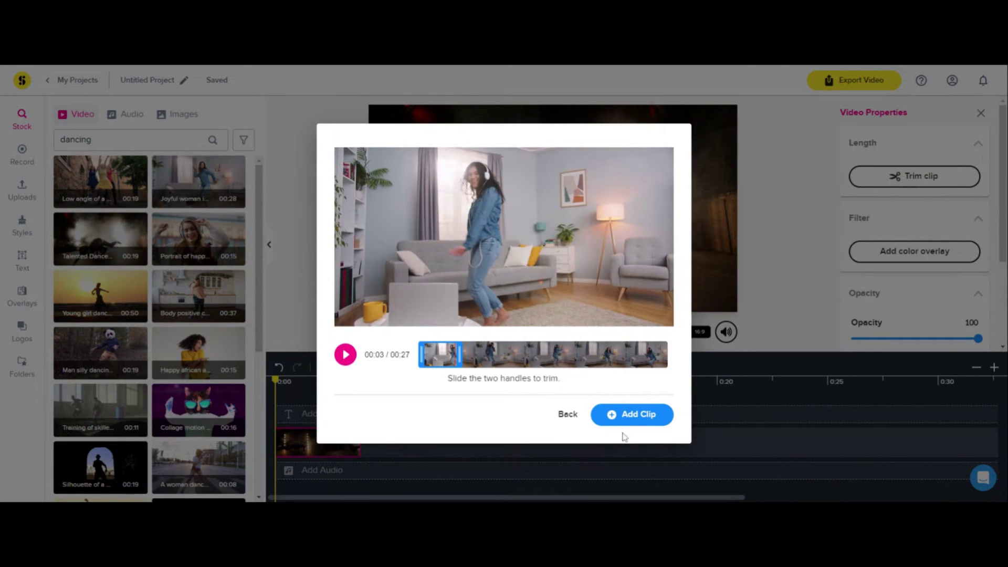
pyautogui.click(630, 416)
pyautogui.moveTo(336, 425); pyautogui.dragTo(387, 425)
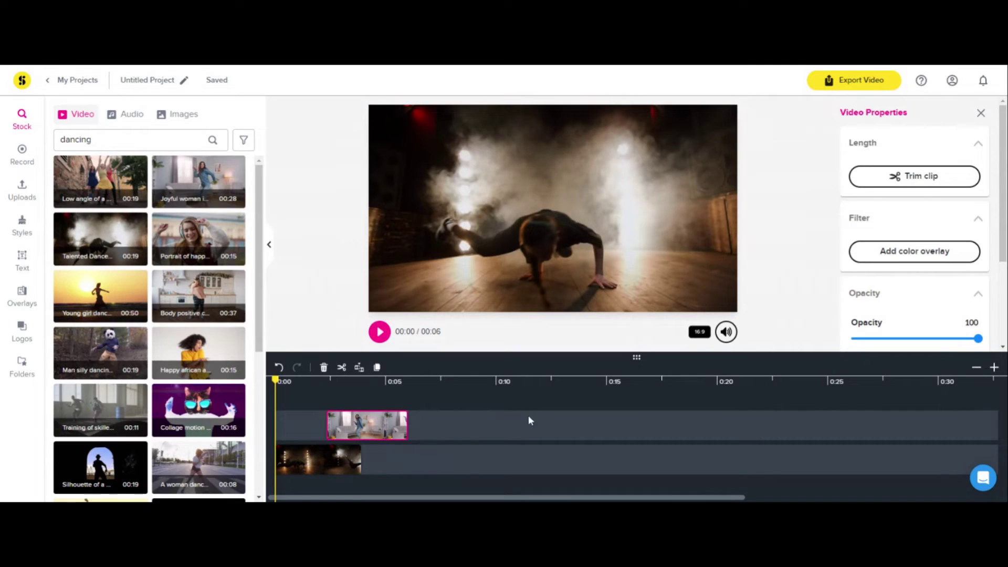
pyautogui.moveTo(376, 431); pyautogui.dragTo(411, 462)
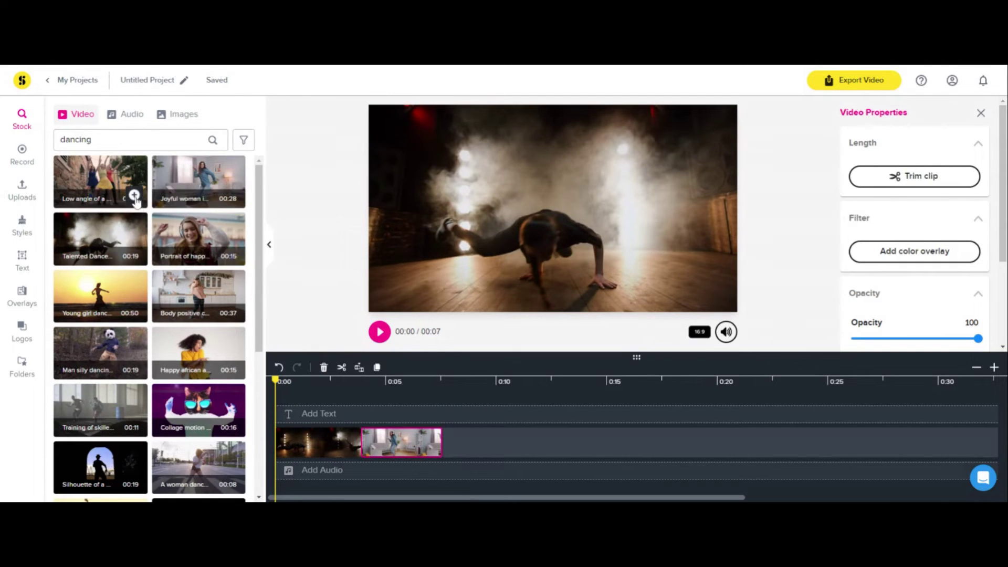
# Step: Add the three-women alley dance clip and move it to the end of the main track
pyautogui.click(134, 195)
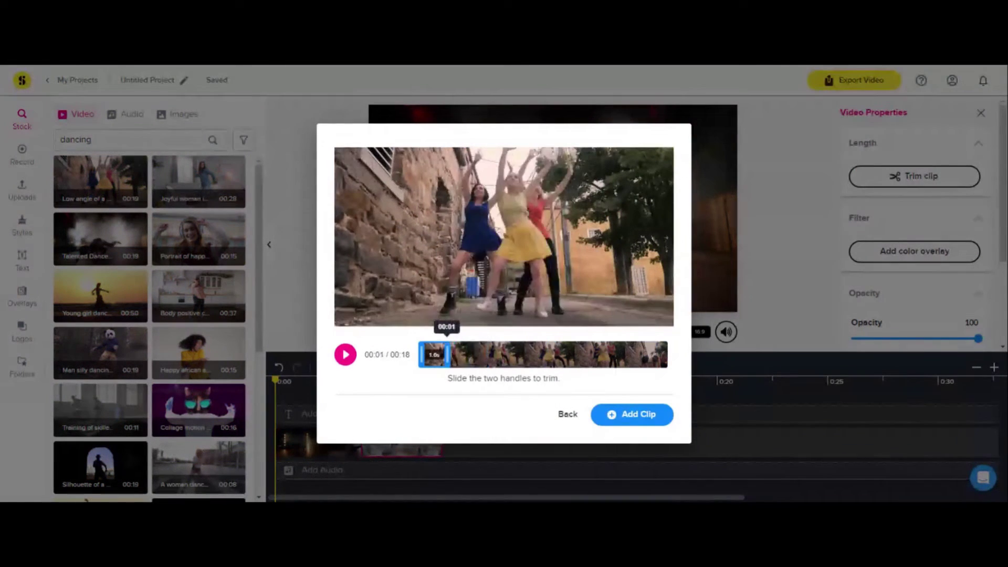
pyautogui.click(648, 416)
pyautogui.moveTo(323, 420); pyautogui.dragTo(488, 450)
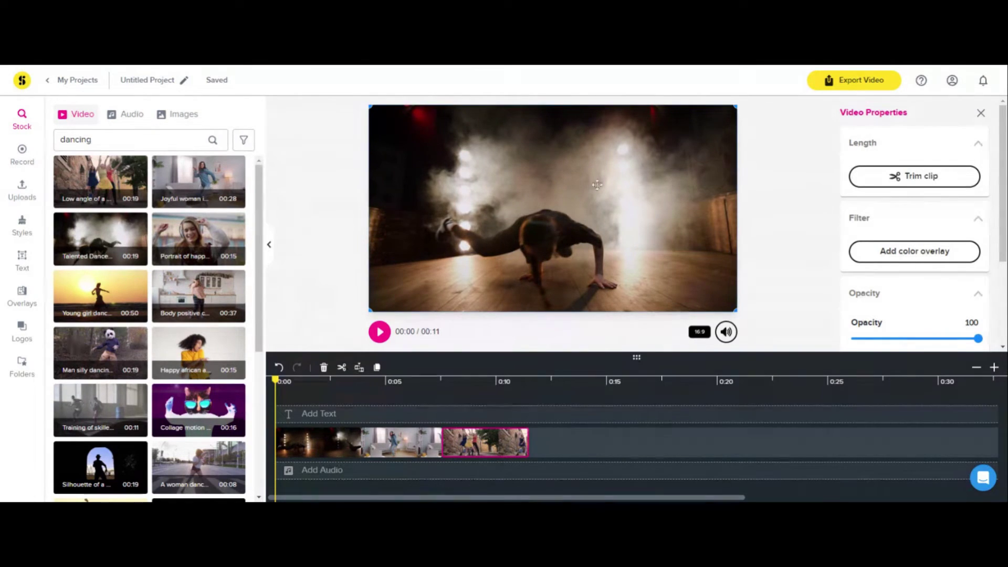
pyautogui.click(699, 333)
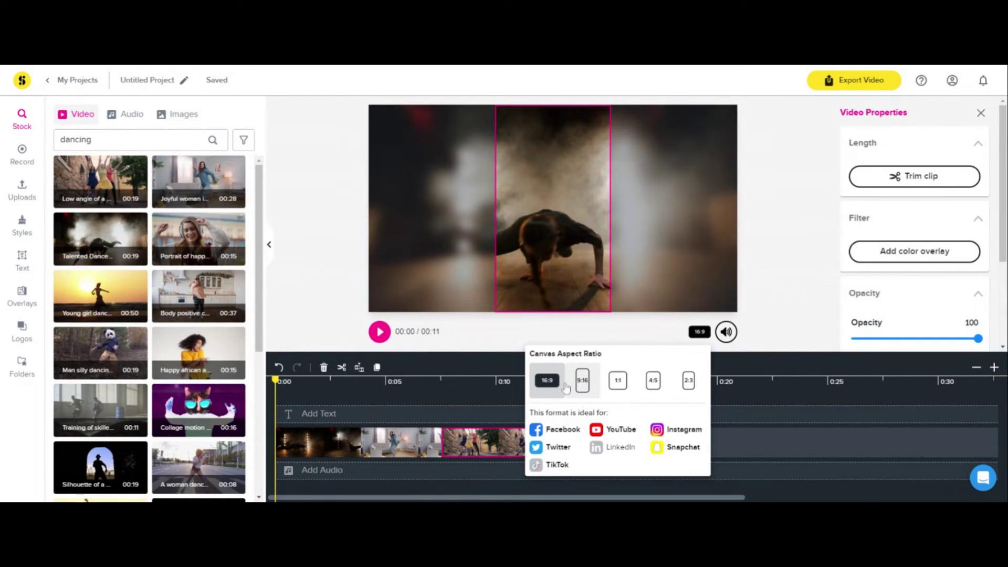
pyautogui.click(547, 380)
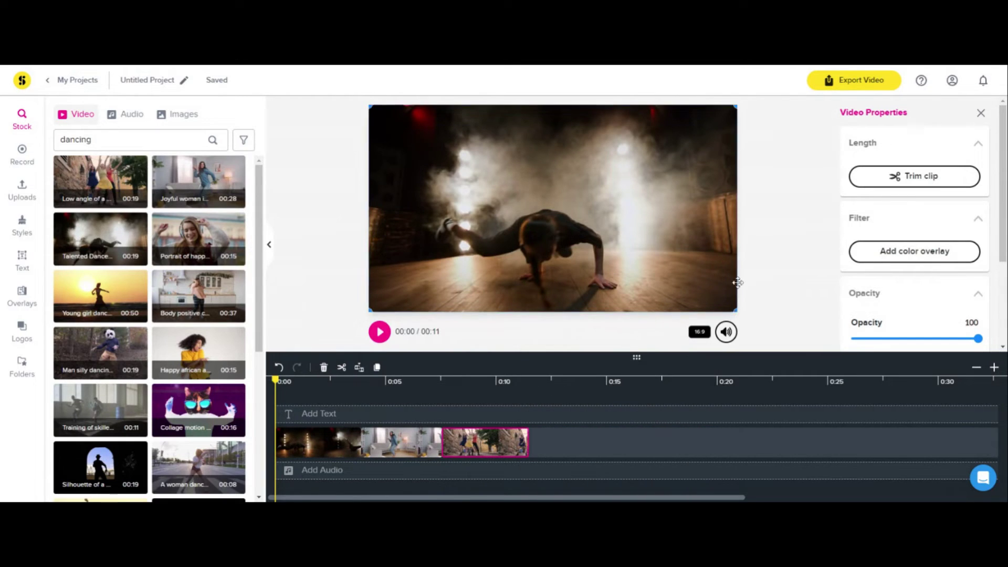
pyautogui.click(380, 339)
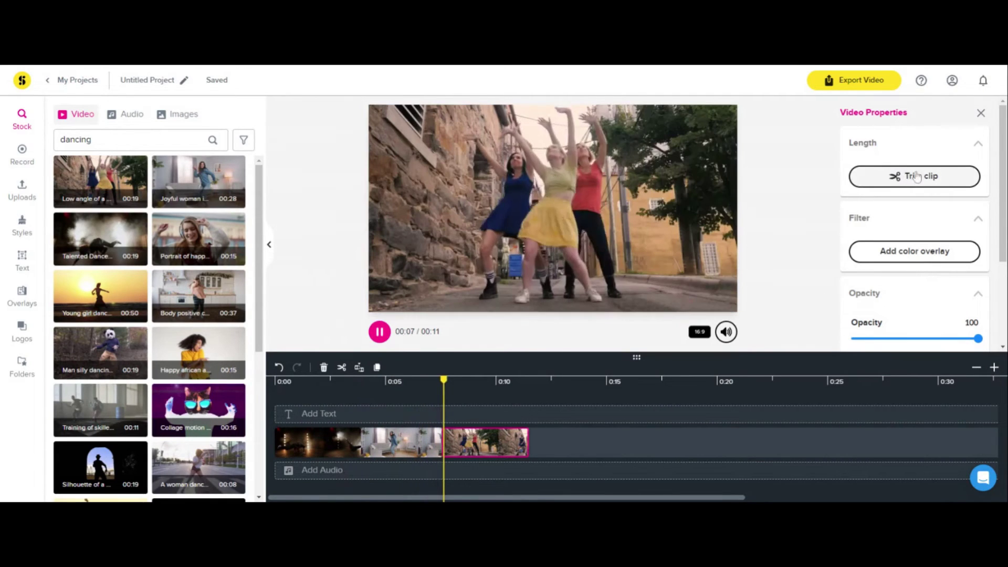
pyautogui.scroll(-1, 905, 262)
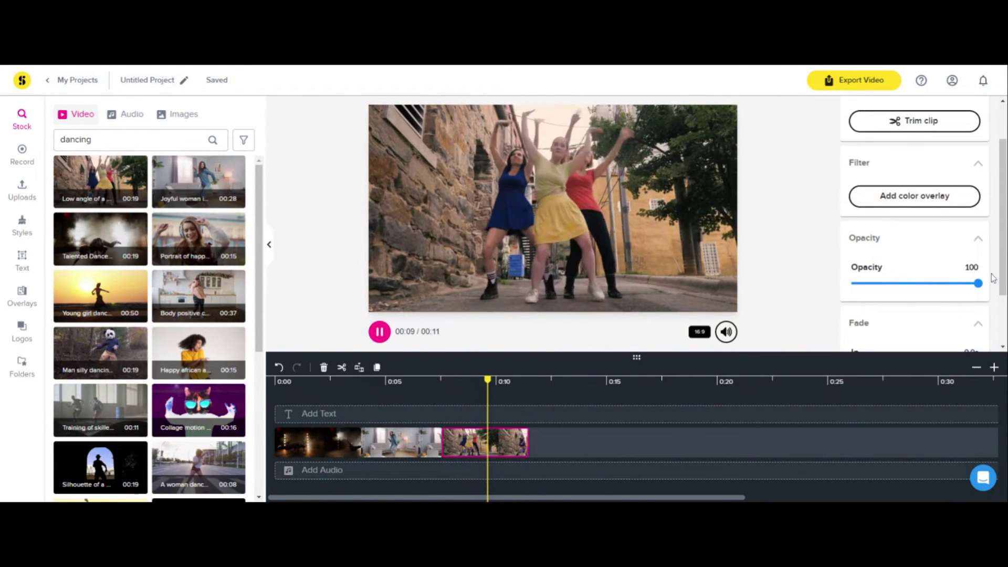
pyautogui.scroll(-2, 917, 286)
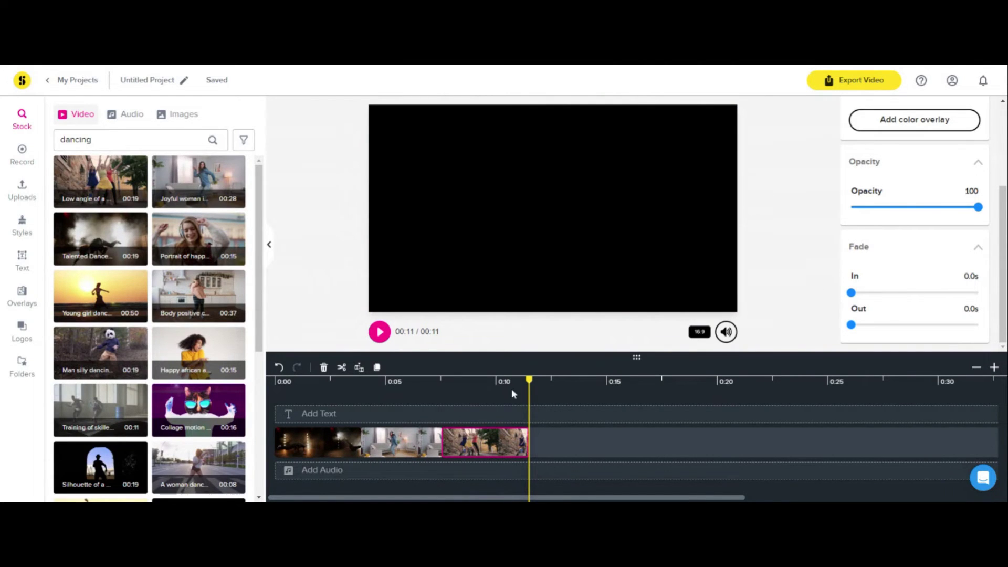
pyautogui.moveTo(528, 381); pyautogui.dragTo(275, 381)
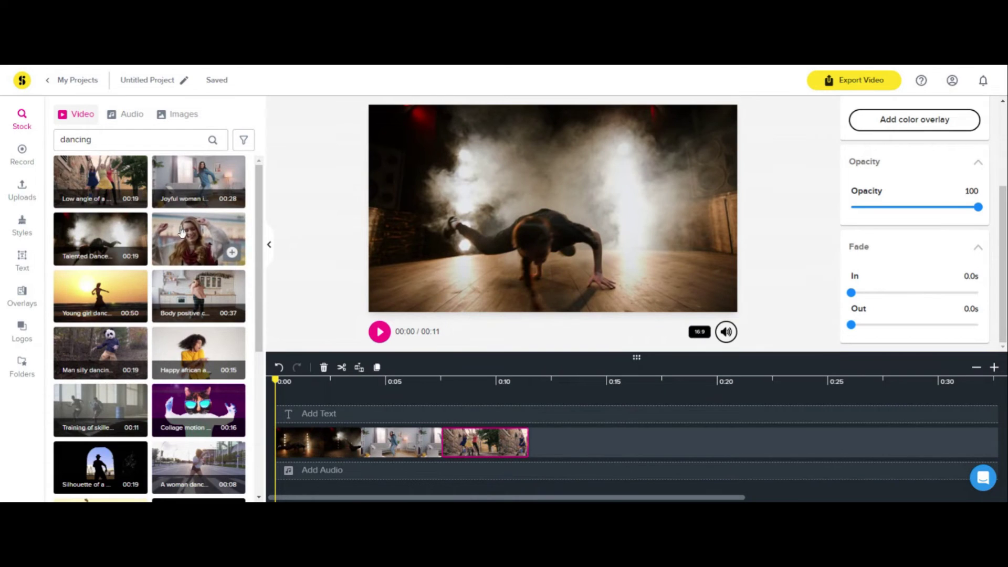
# Step: Trim the panda-head 'Man silly dancing' clip to a short opening and append it, making 00:14
pyautogui.scroll(-2, 194, 283)
pyautogui.scroll(1, 192, 287)
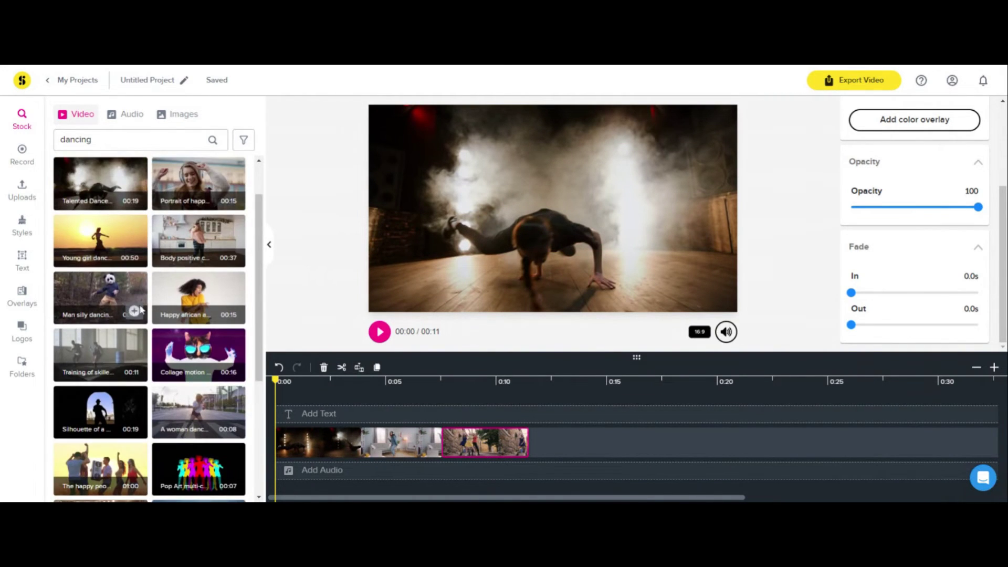
pyautogui.click(134, 314)
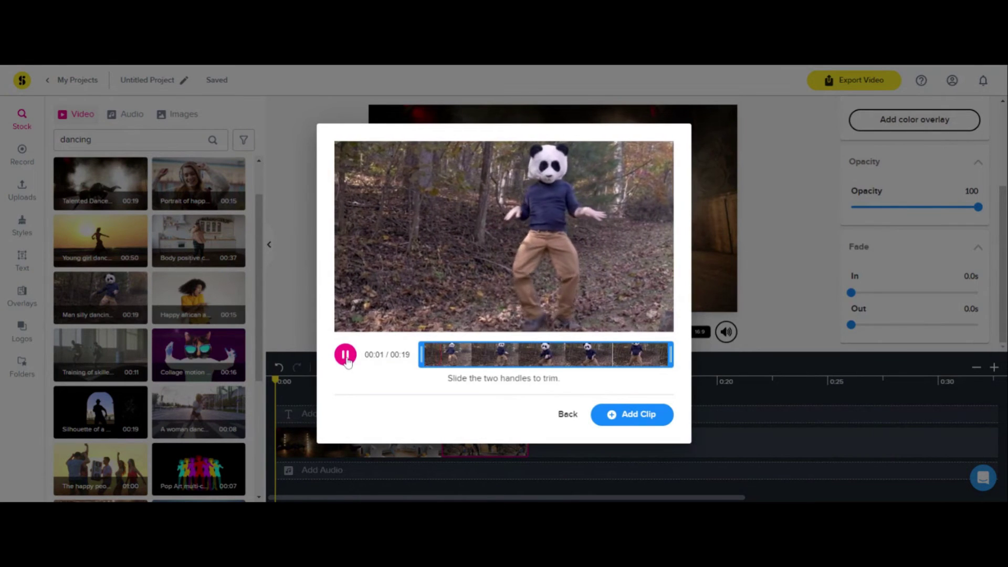
pyautogui.click(346, 355)
pyautogui.moveTo(656, 359); pyautogui.dragTo(468, 356)
pyautogui.click(643, 418)
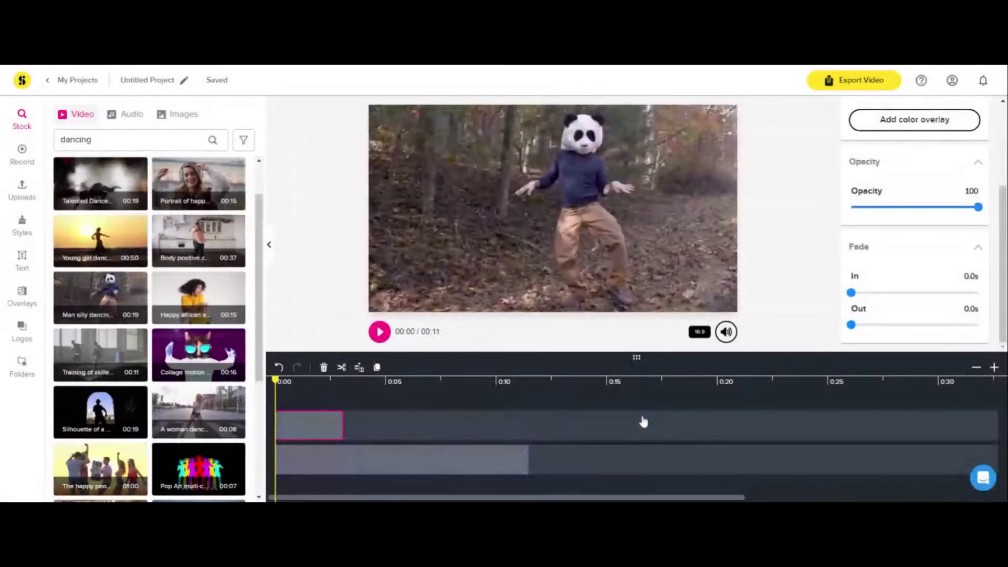
pyautogui.moveTo(299, 430); pyautogui.dragTo(554, 468)
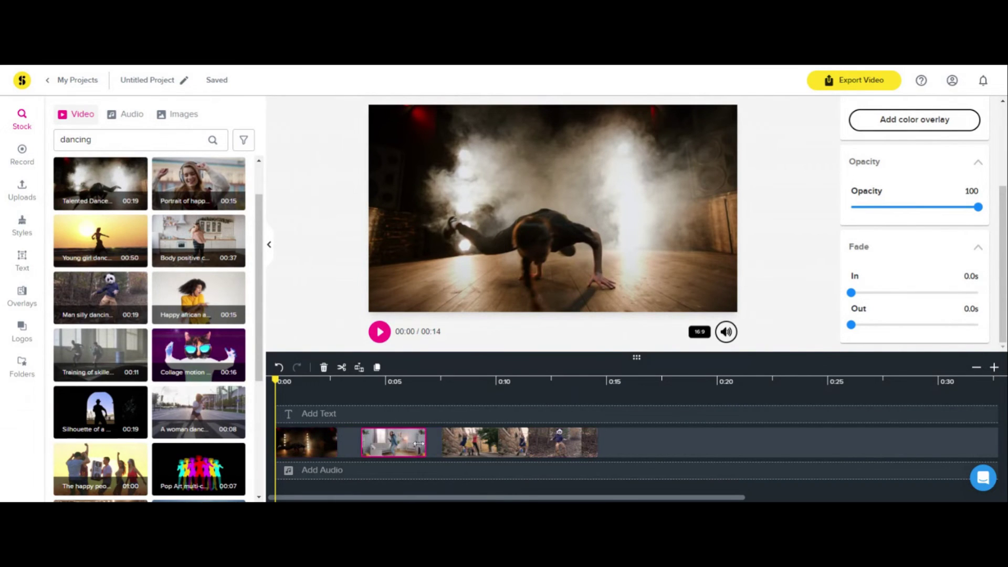
# Step: Trim the alley dance clip, close the gaps between all four clips, and preview the 00:11 video from the start
pyautogui.moveTo(522, 445); pyautogui.dragTo(501, 450)
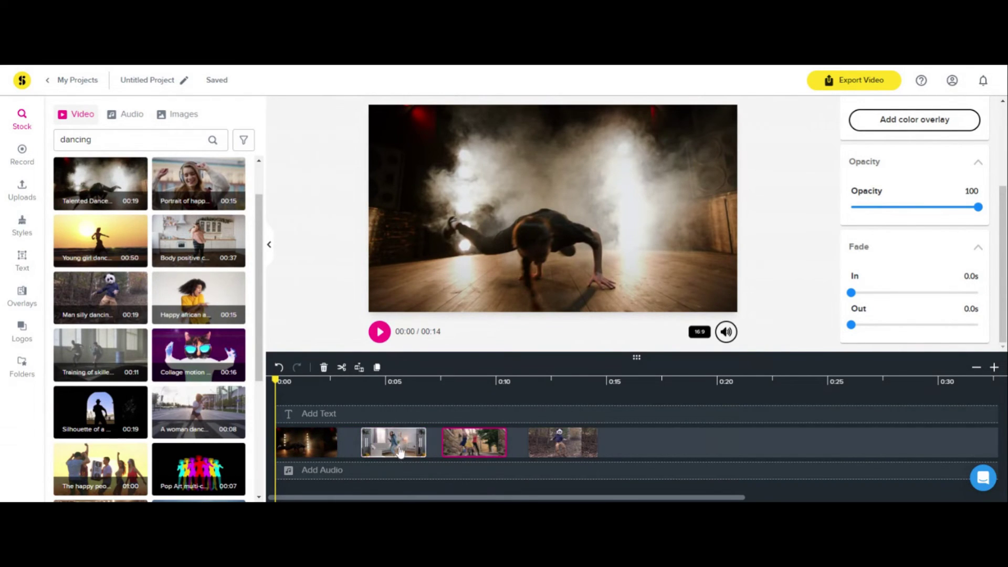
pyautogui.moveTo(400, 450); pyautogui.dragTo(377, 447)
pyautogui.moveTo(455, 454); pyautogui.dragTo(415, 450)
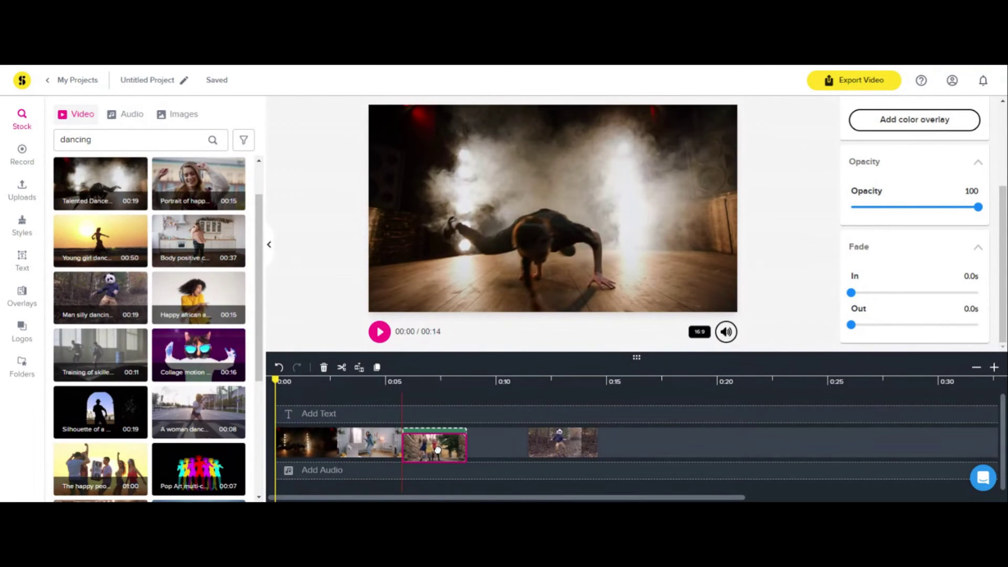
pyautogui.moveTo(560, 445); pyautogui.dragTo(497, 444)
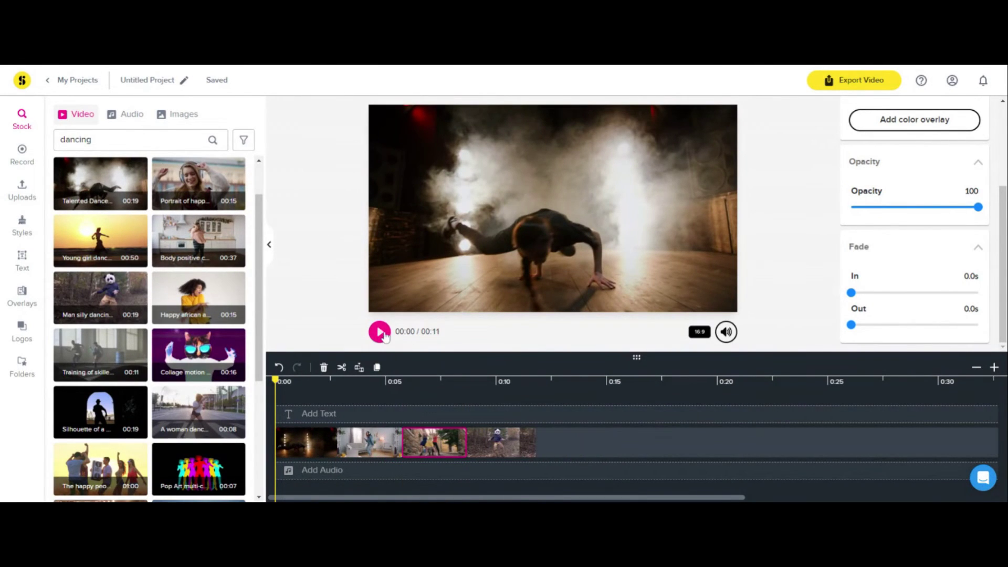
pyautogui.click(384, 335)
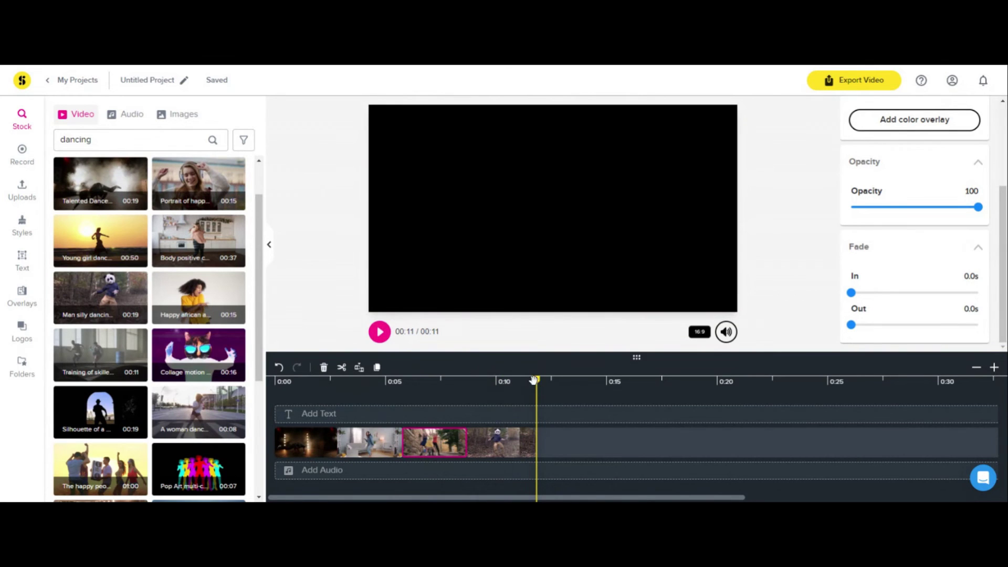
pyautogui.moveTo(534, 380); pyautogui.dragTo(268, 385)
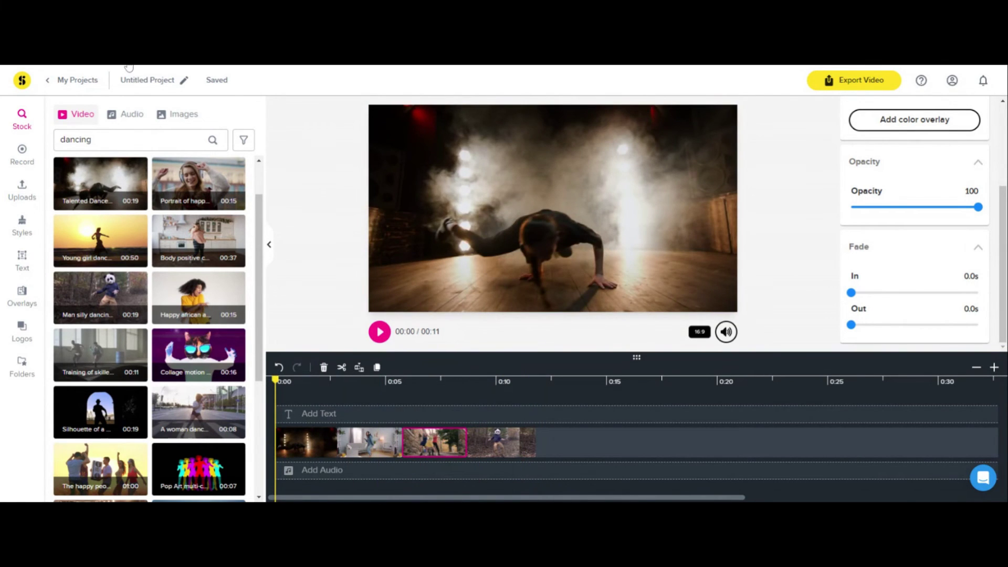